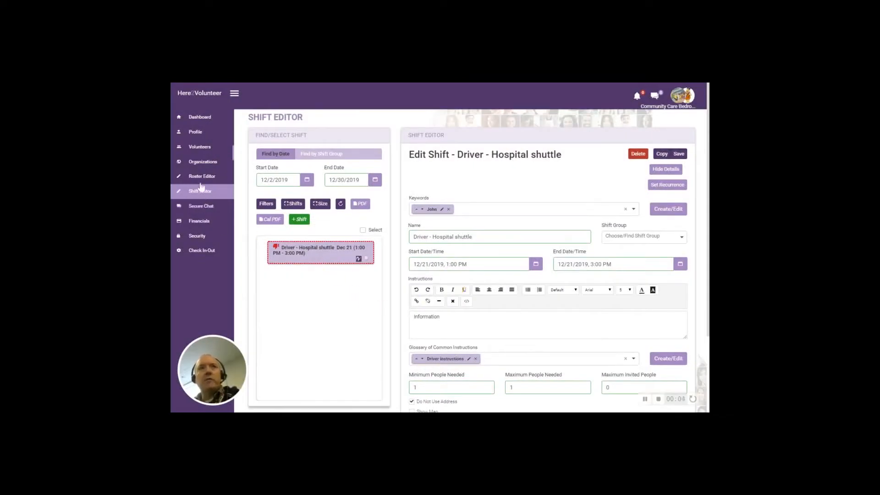
# Step: Open the Driver - Hospital shuttle shift for Dec 21 in the Shift Editor
pyautogui.click(198, 180)
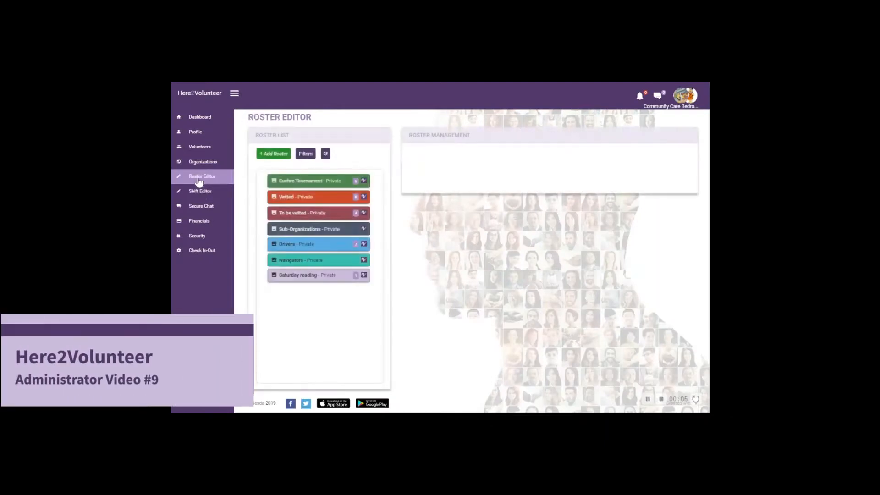
pyautogui.click(200, 191)
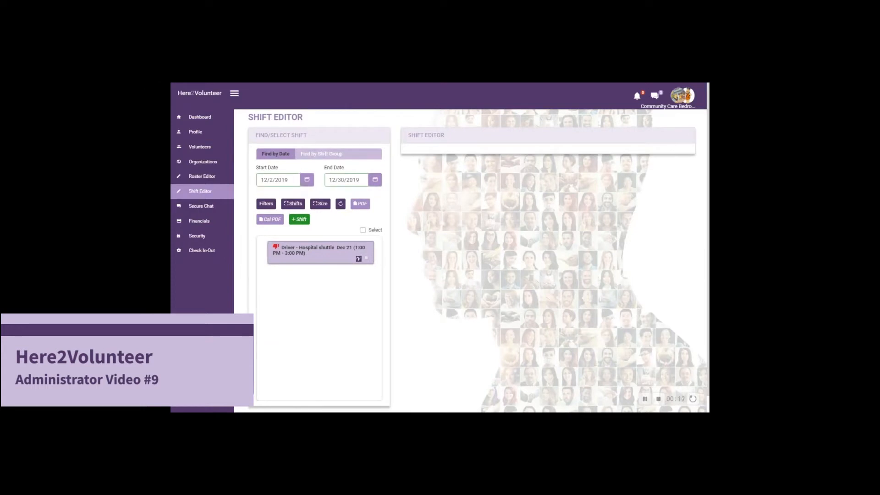
pyautogui.click(294, 255)
pyautogui.click(275, 244)
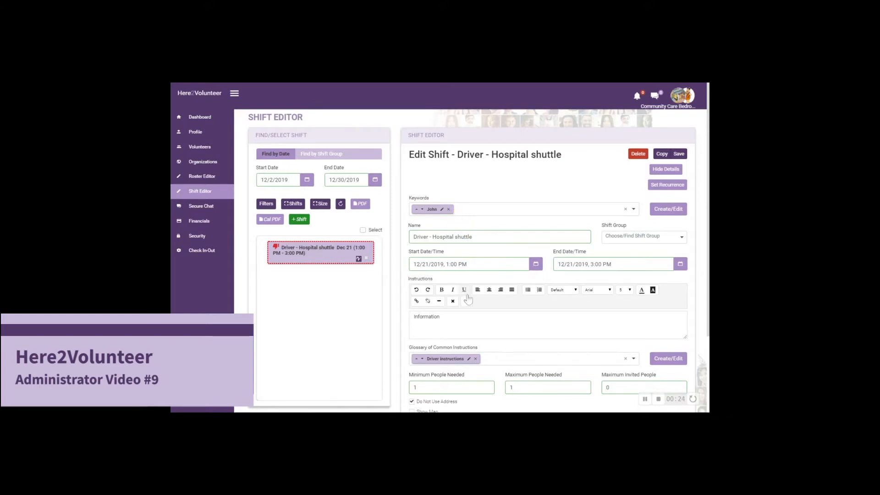
# Step: Add a volunteer from the Drivers roster to the hospital shuttle shift for the full shift
pyautogui.scroll(-2, 523, 315)
pyautogui.scroll(-2, 523, 314)
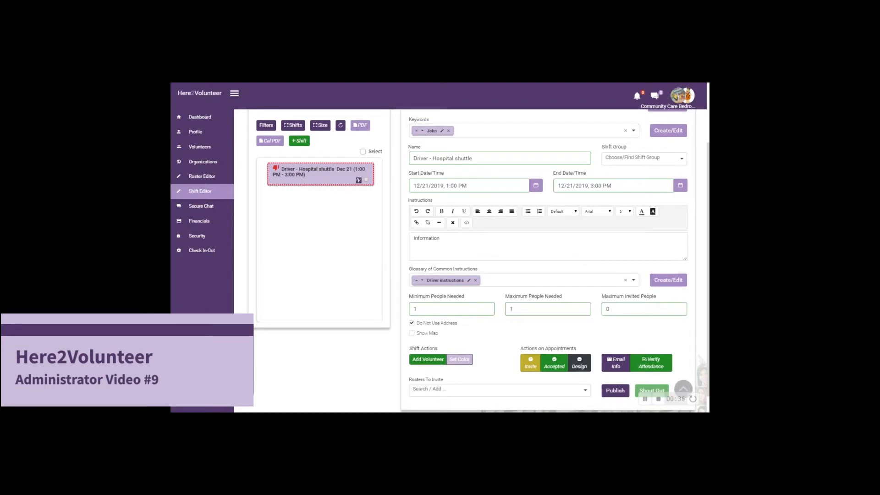
pyautogui.scroll(-1, 506, 280)
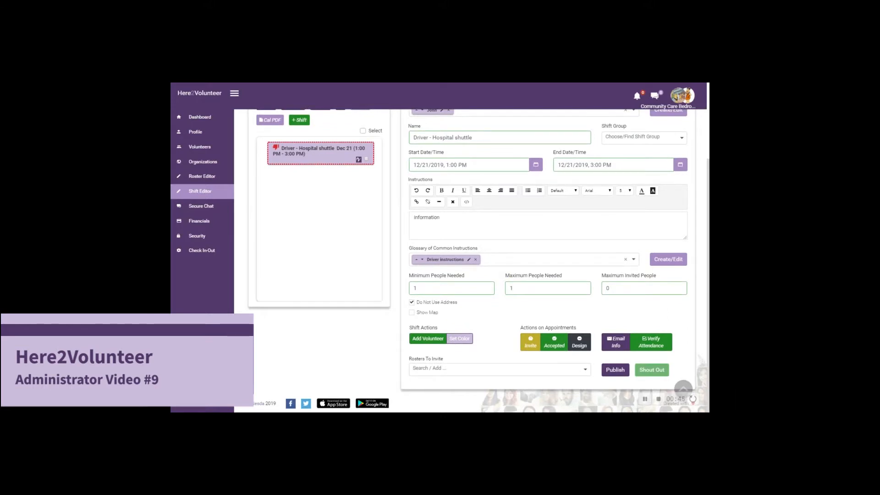
pyautogui.click(421, 338)
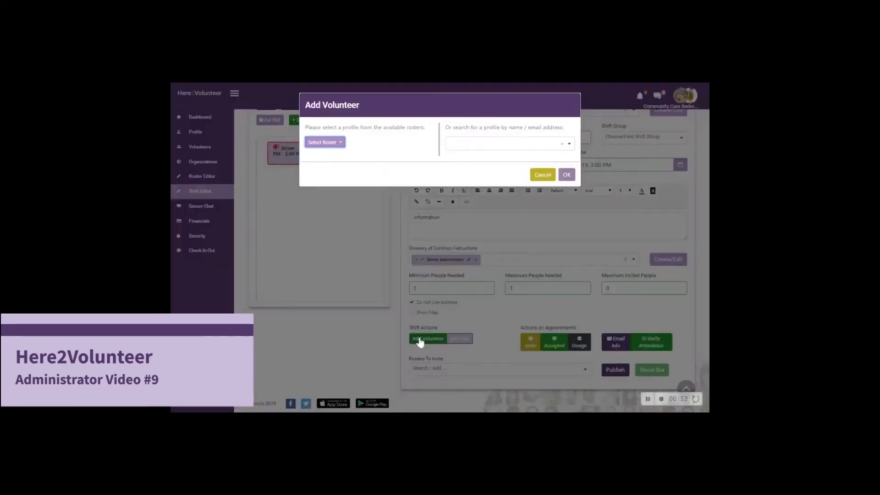
pyautogui.click(340, 144)
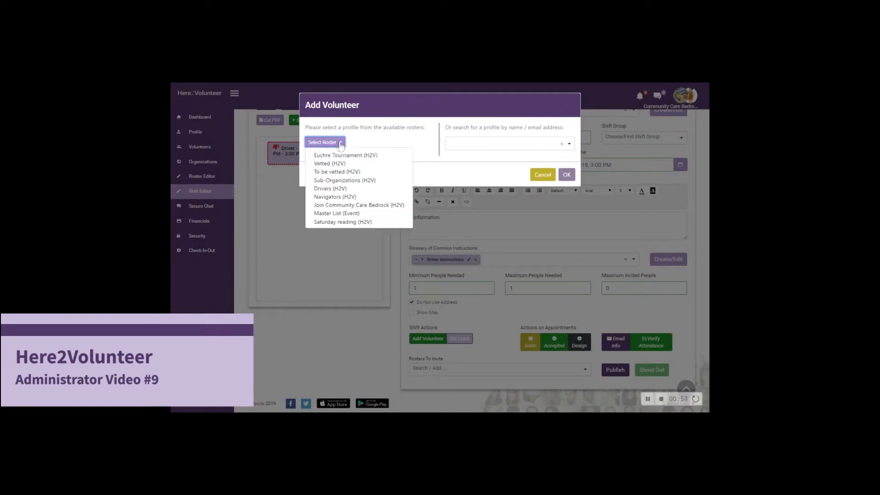
pyautogui.click(331, 188)
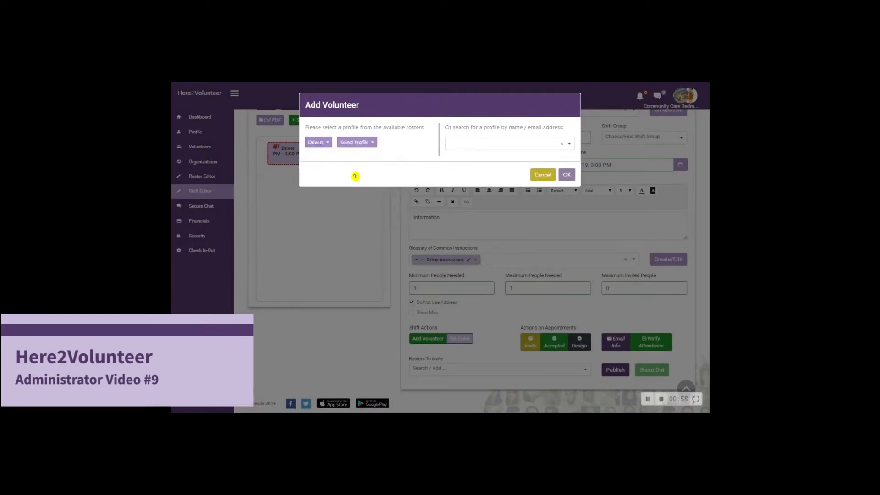
pyautogui.click(372, 144)
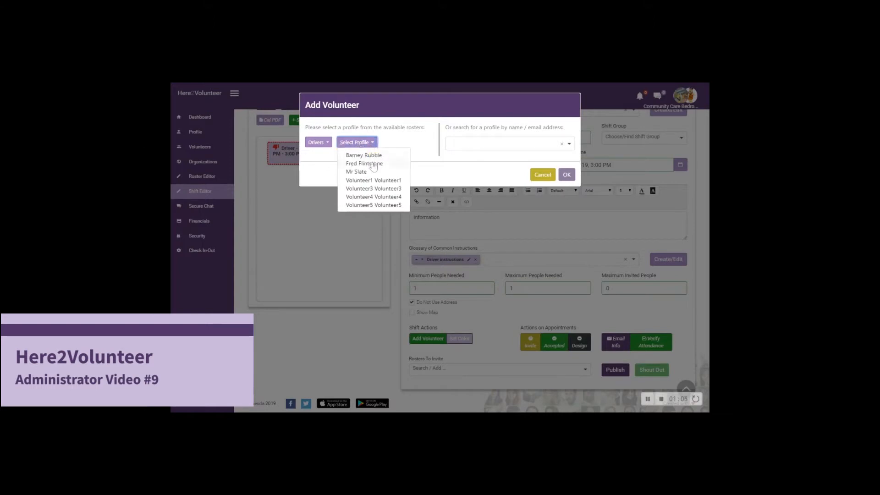
pyautogui.click(374, 164)
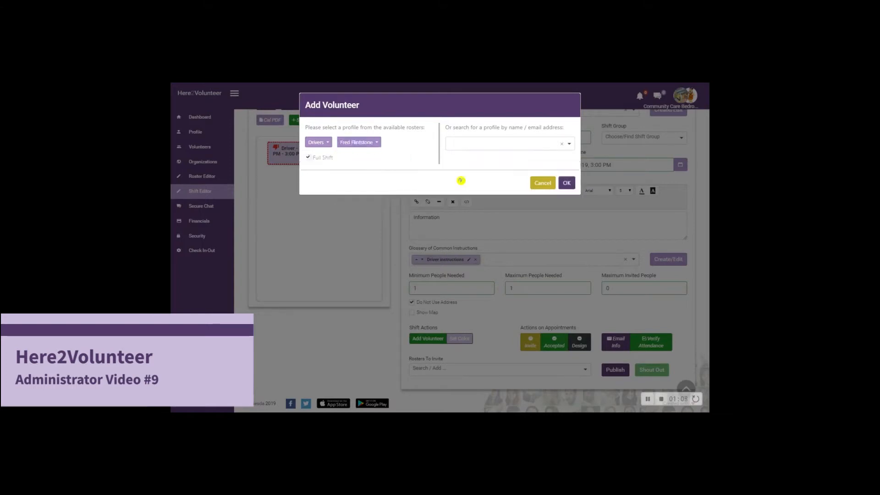
pyautogui.click(567, 184)
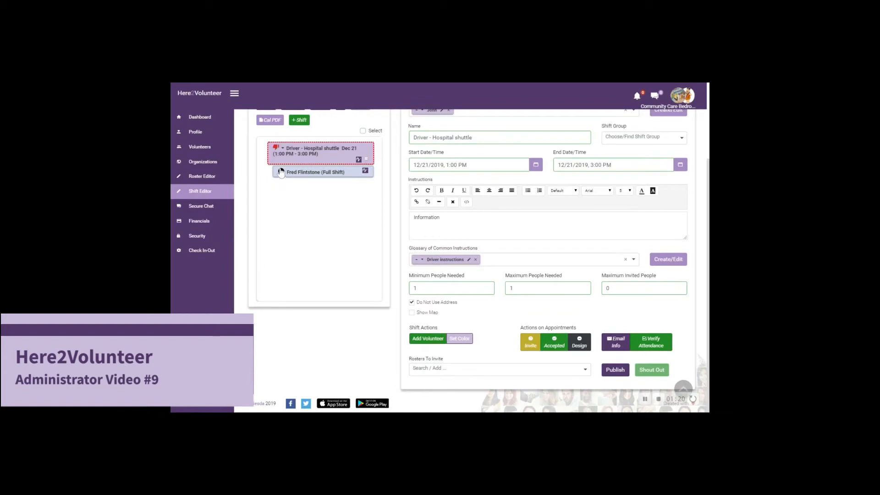
# Step: Open the added volunteer's appointment under the shift and set its status to Accepted
pyautogui.click(313, 176)
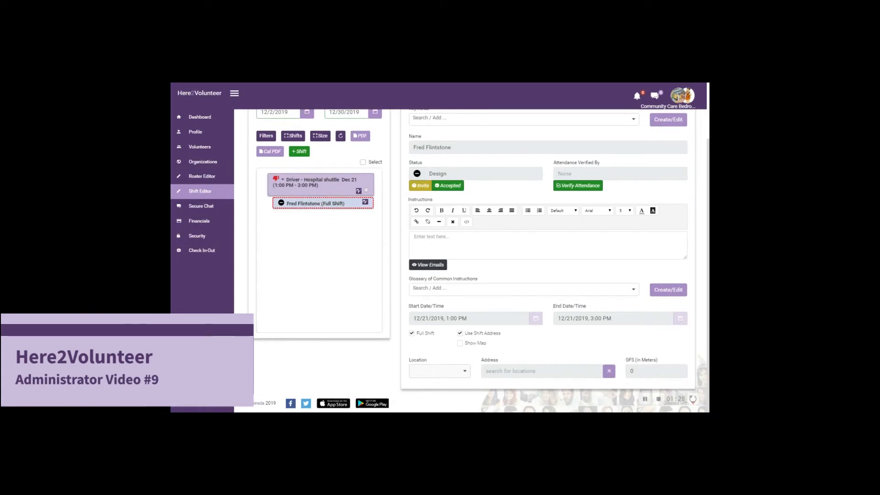
pyautogui.click(311, 189)
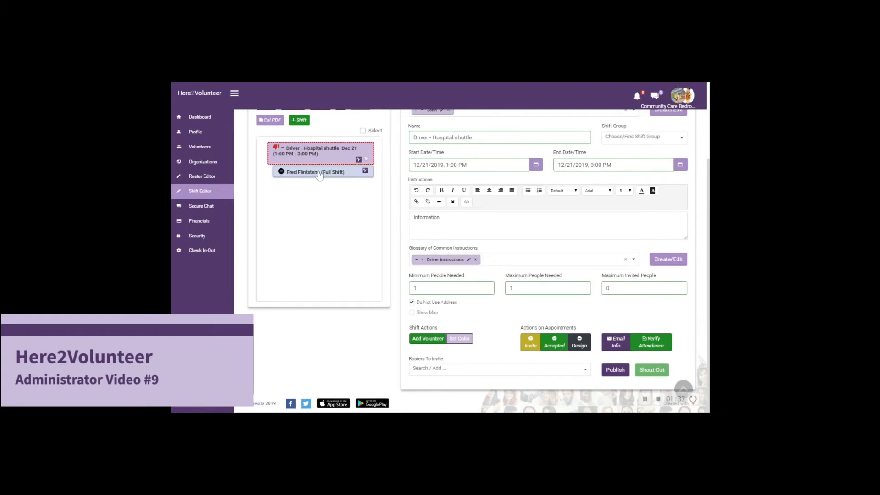
pyautogui.click(319, 174)
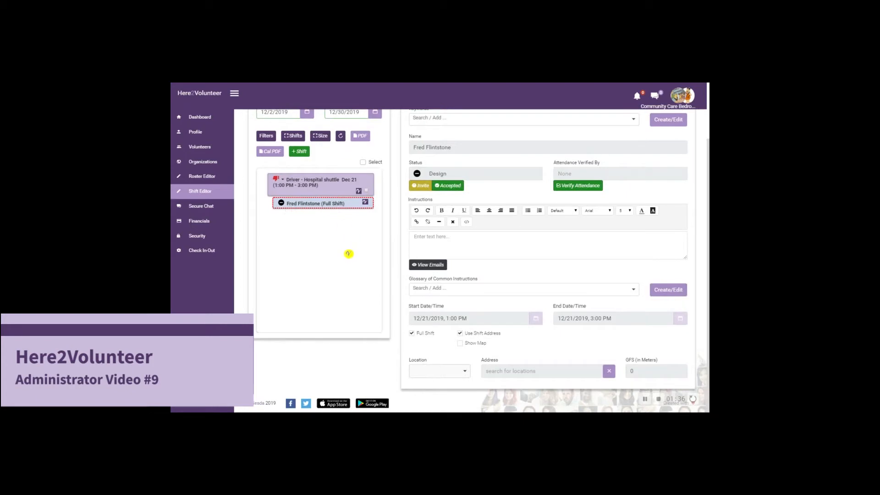
pyautogui.scroll(2, 348, 253)
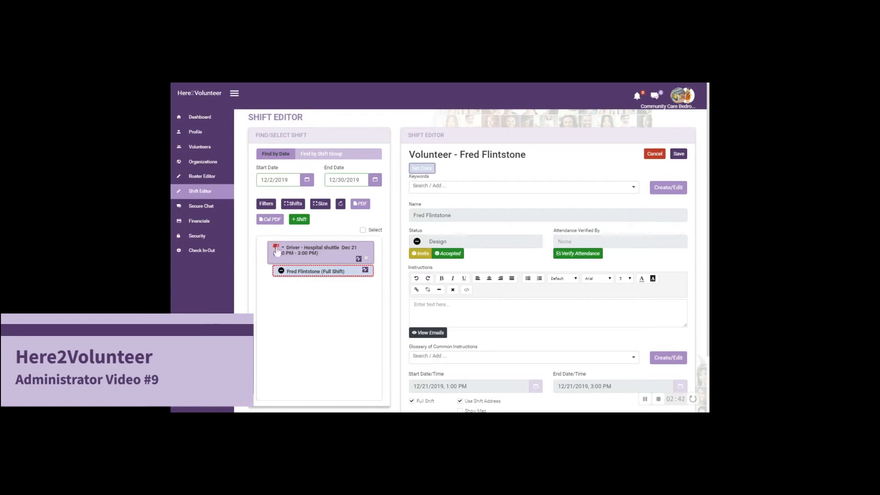
pyautogui.click(448, 255)
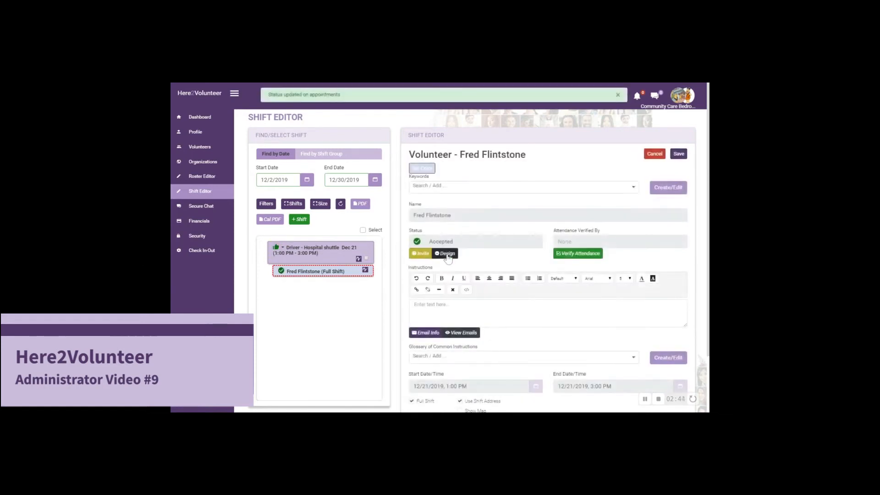
pyautogui.click(279, 247)
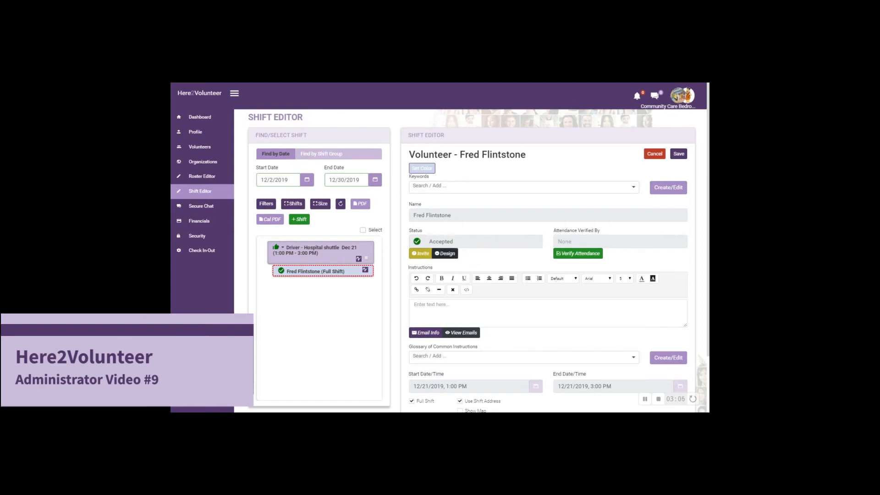
# Step: Return the volunteer's appointment status to Design and delete the appointment from the shift
pyautogui.click(445, 253)
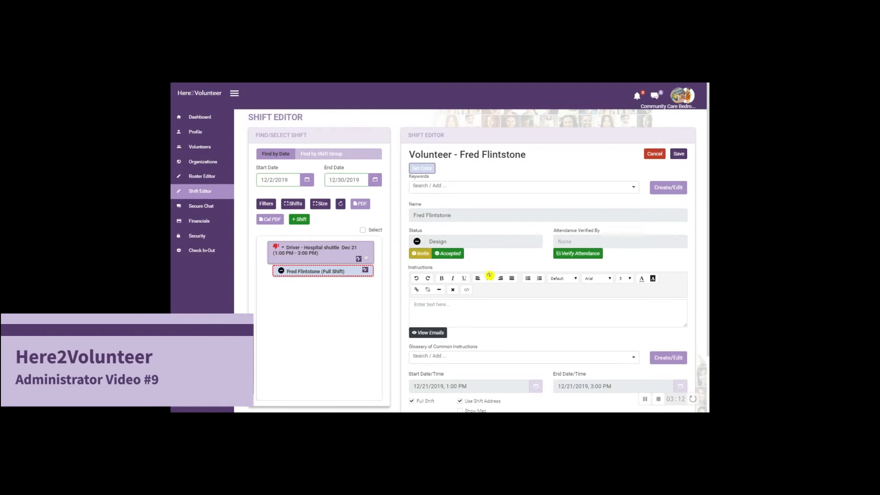
pyautogui.click(655, 155)
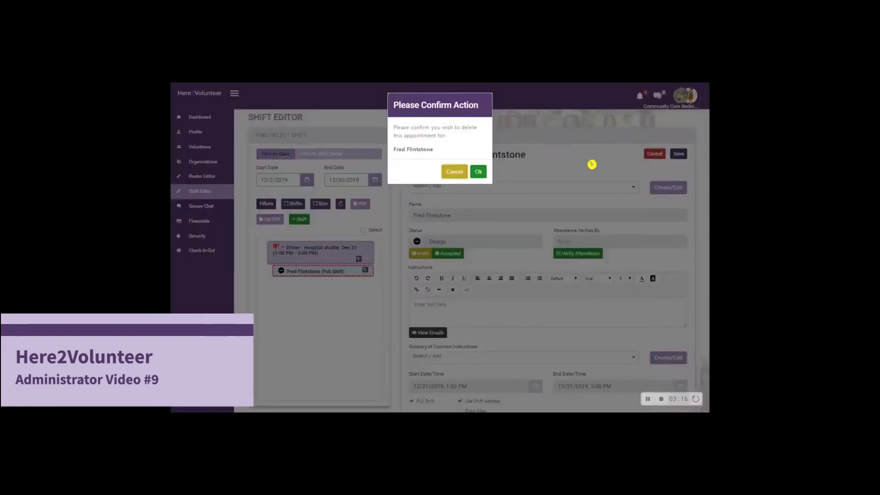
pyautogui.click(485, 176)
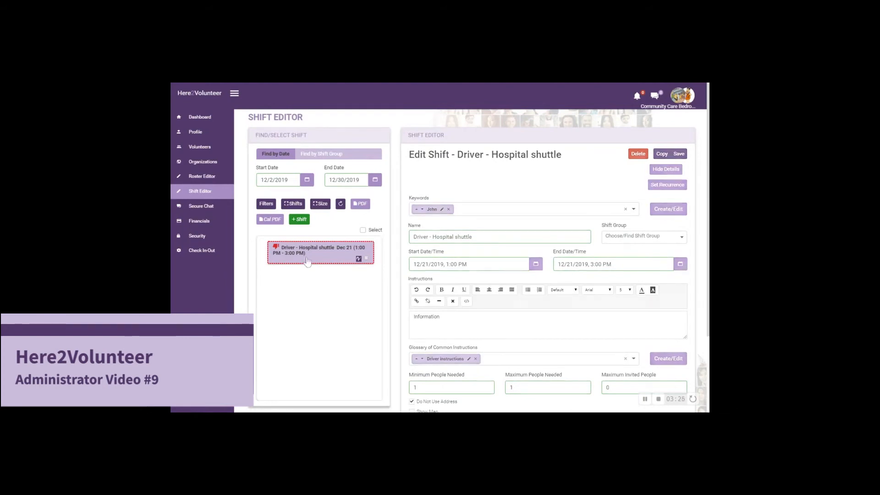
# Step: Add the same volunteer to the full hospital shuttle shift by searching for the profile by name
pyautogui.scroll(-1, 472, 262)
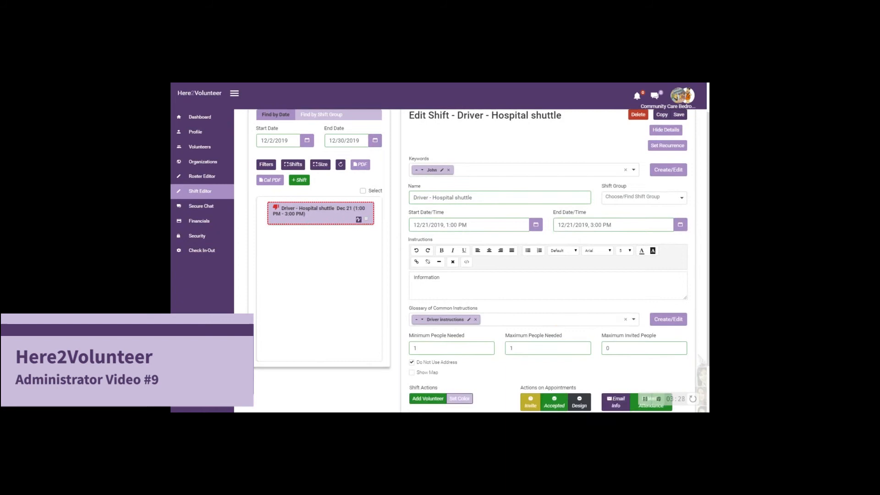
pyautogui.click(440, 398)
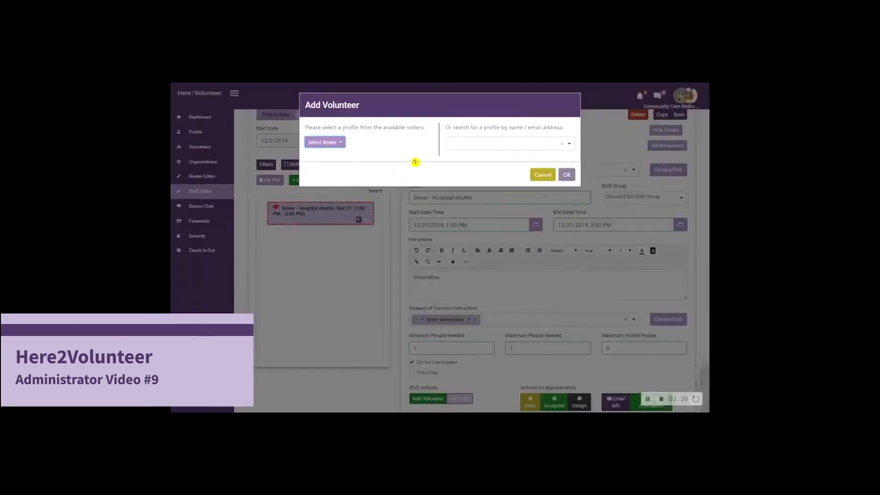
pyautogui.click(469, 145)
pyautogui.write('f')
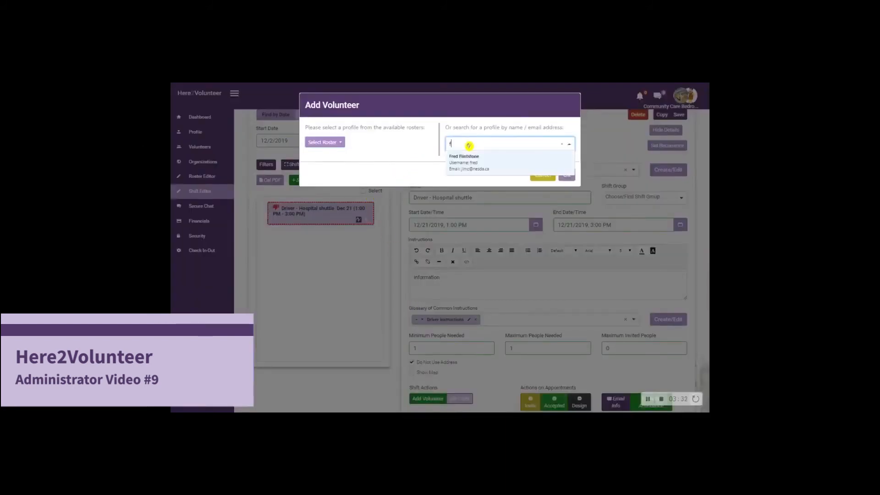
pyautogui.write('red')
pyautogui.click(473, 169)
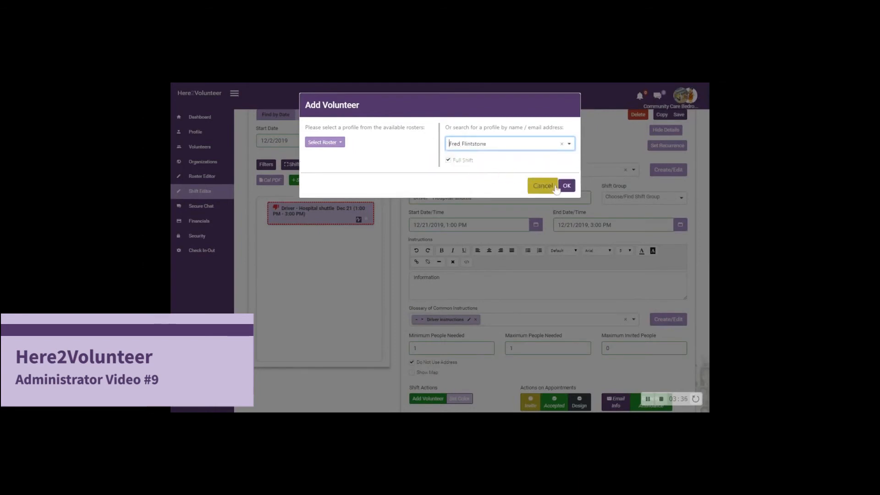
pyautogui.click(567, 187)
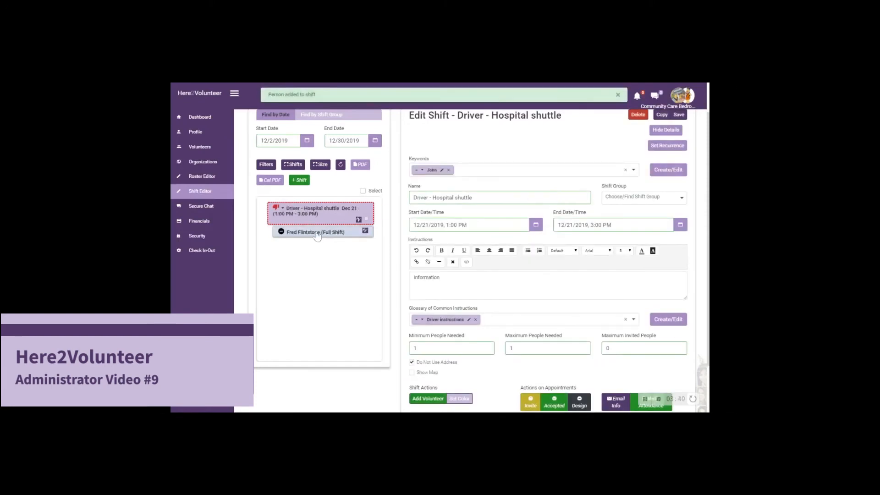
# Step: Open the volunteer's appointment under the shift and invite the volunteer
pyautogui.click(317, 233)
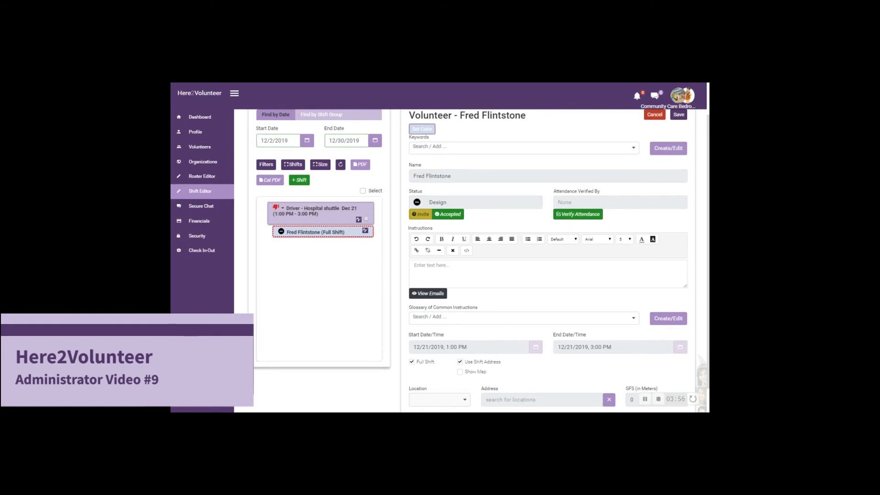
pyautogui.click(421, 214)
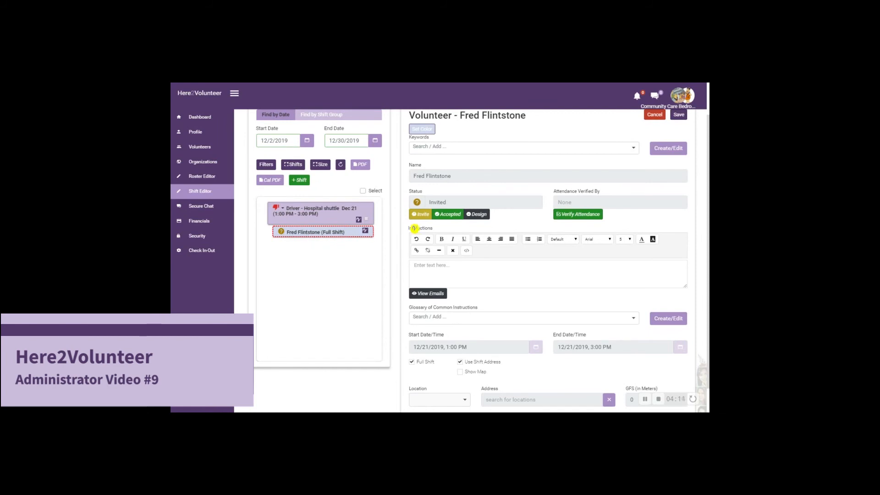
# Step: Switch to the volunteer's own account and accept the Driver - Hospital shuttle shift invitation from its details
pyautogui.click(693, 99)
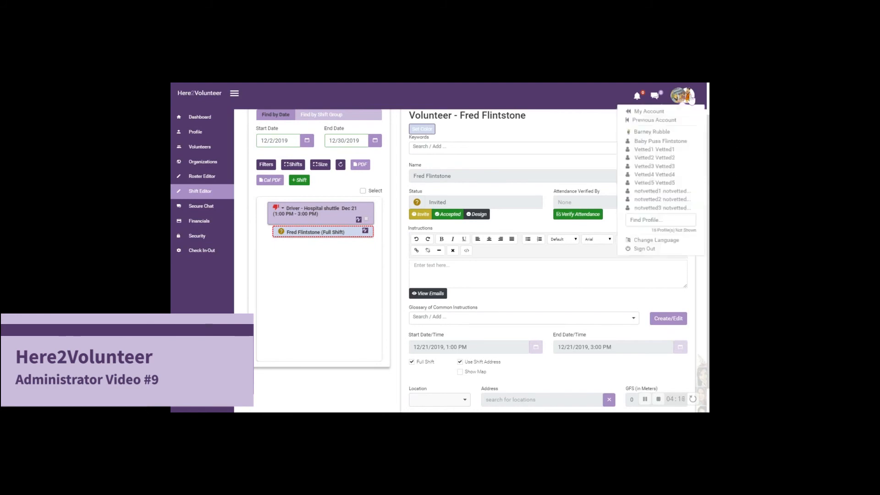
pyautogui.click(655, 114)
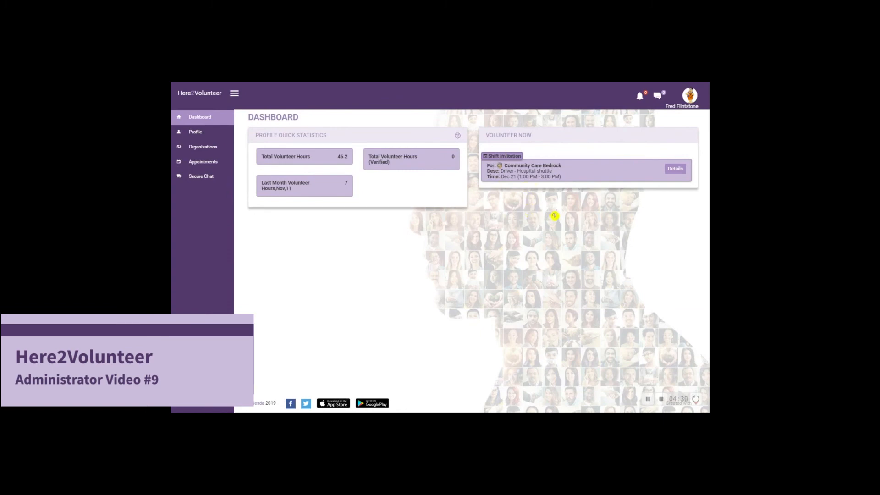
pyautogui.click(676, 170)
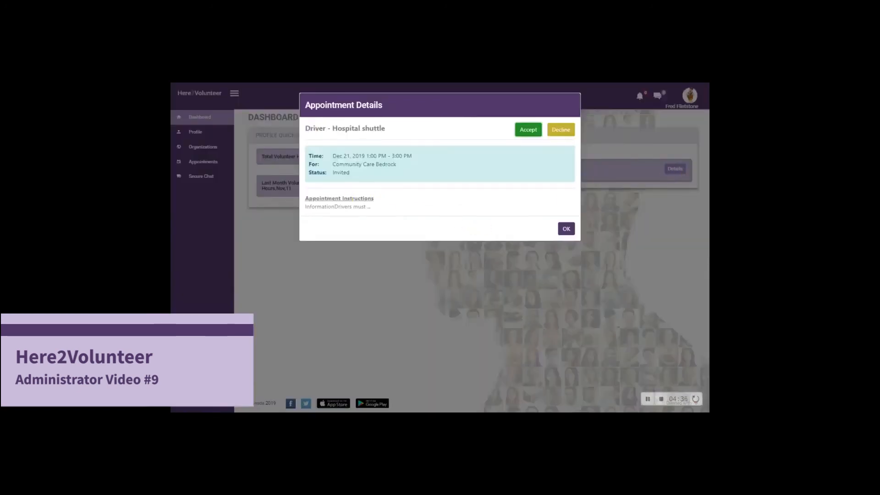
pyautogui.click(531, 131)
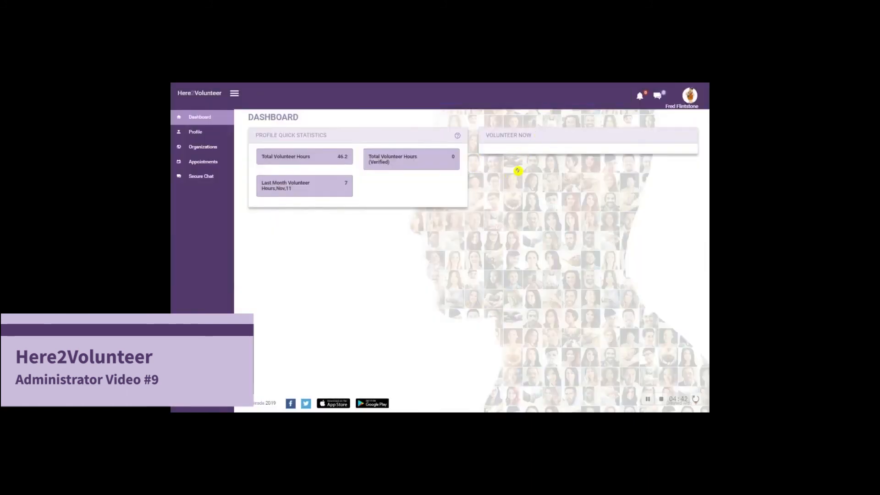
# Step: Switch back to the Community Care Bedrock account and check the volunteer's appointment status under the hospital shuttle shift
pyautogui.click(690, 97)
pyautogui.click(685, 116)
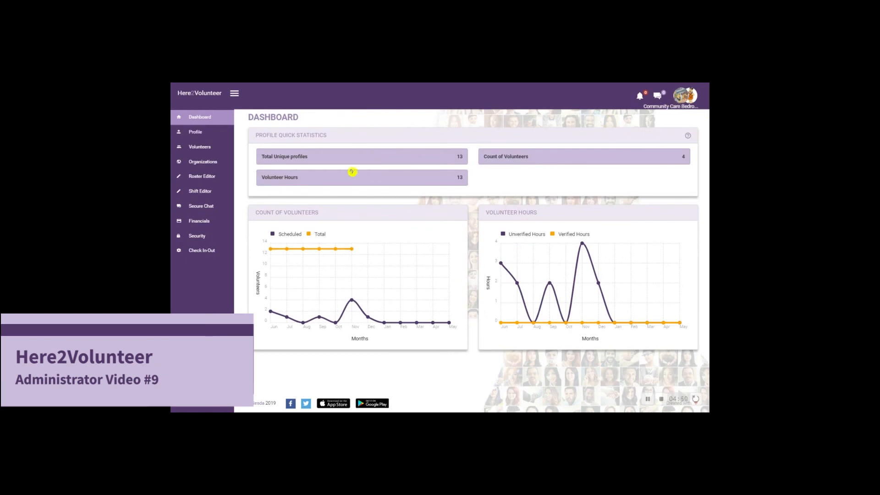
pyautogui.click(201, 193)
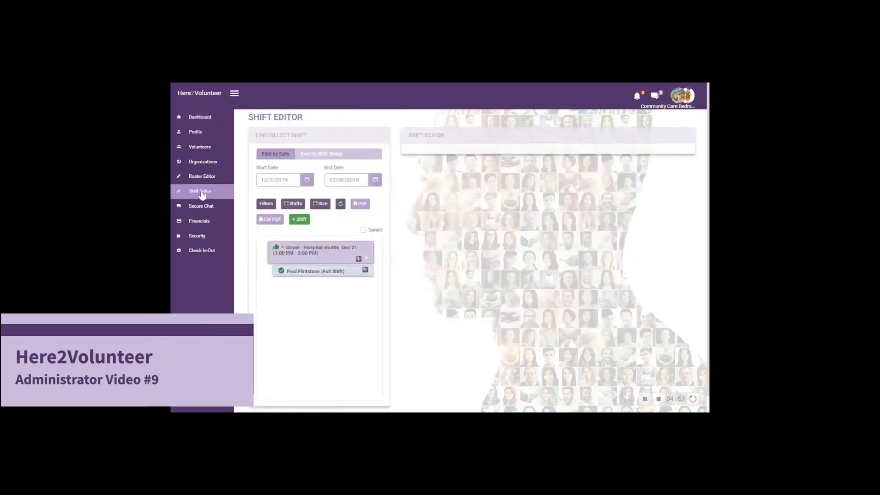
pyautogui.click(303, 256)
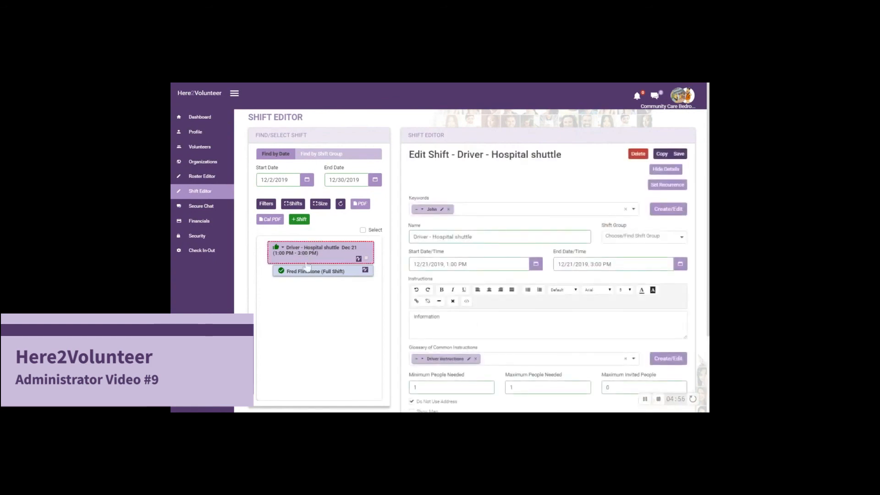
pyautogui.click(311, 275)
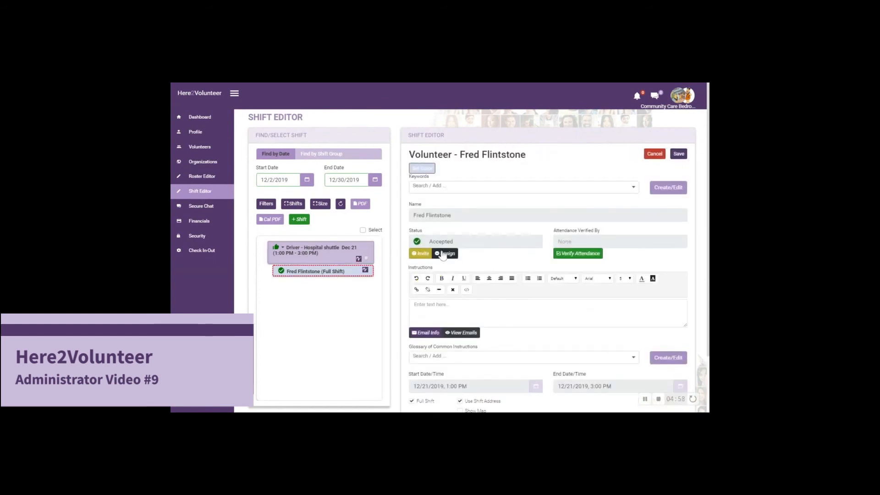